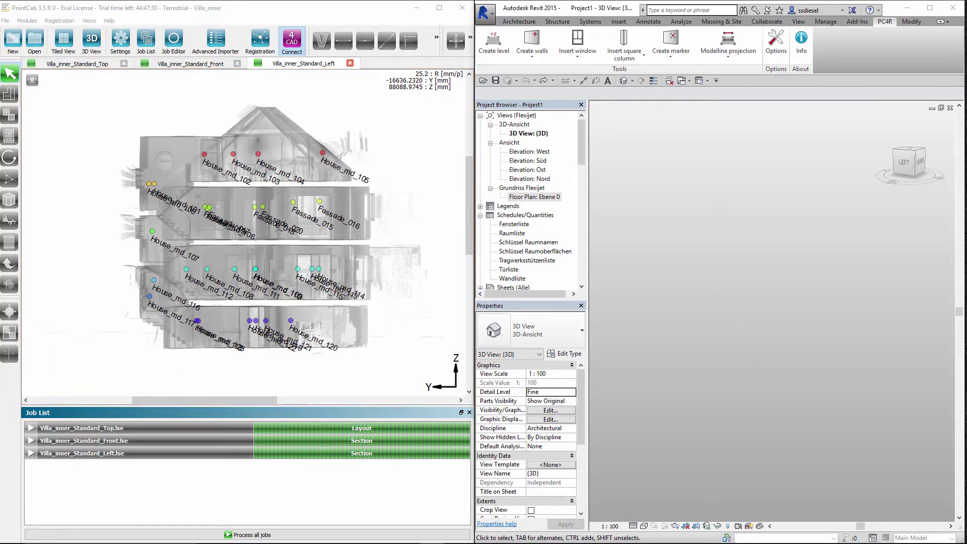
Start PointCab level creation and add the level names 0, 1, 2 and 3.
click(502, 56)
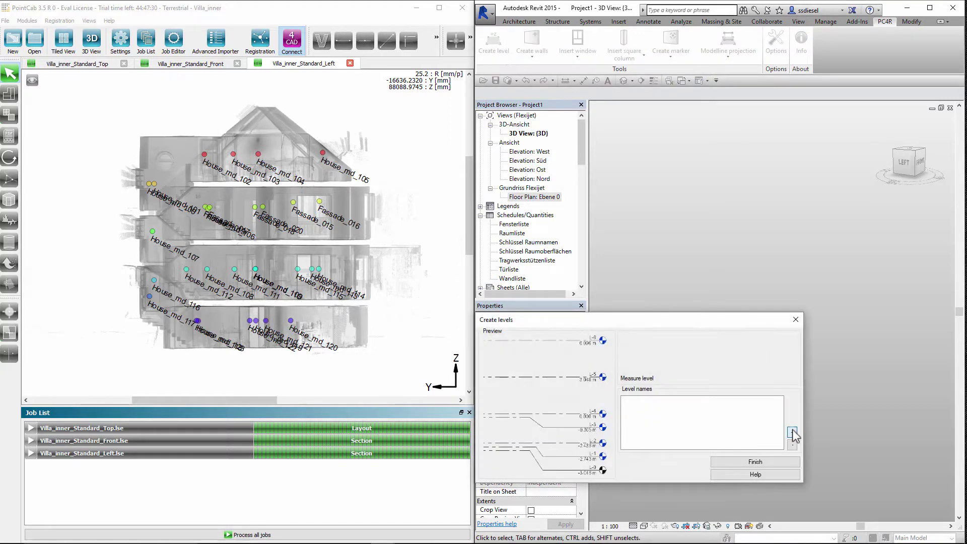
click(792, 432)
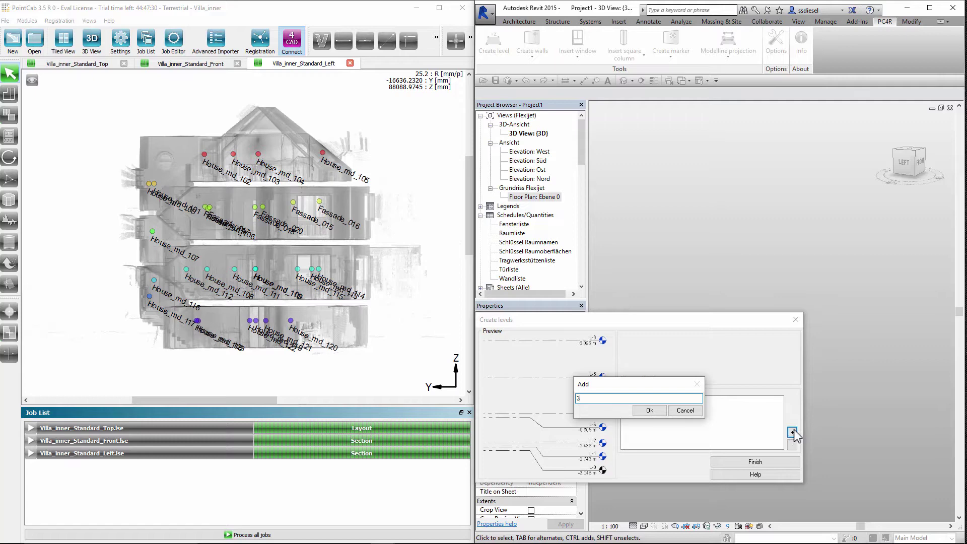
key(Escape)
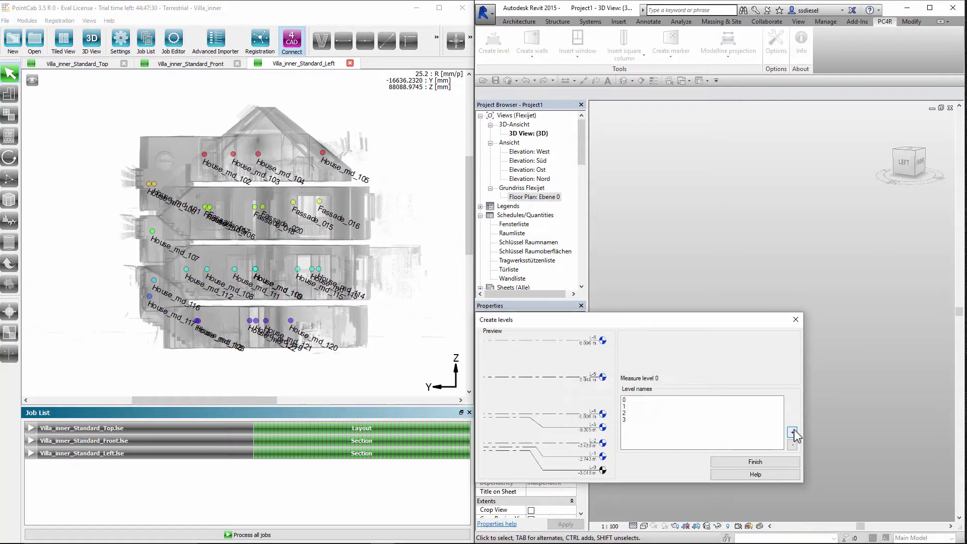
Pick the floor heights for levels 0, 1, 2 and 3 on the point cloud's Left section.
click(458, 44)
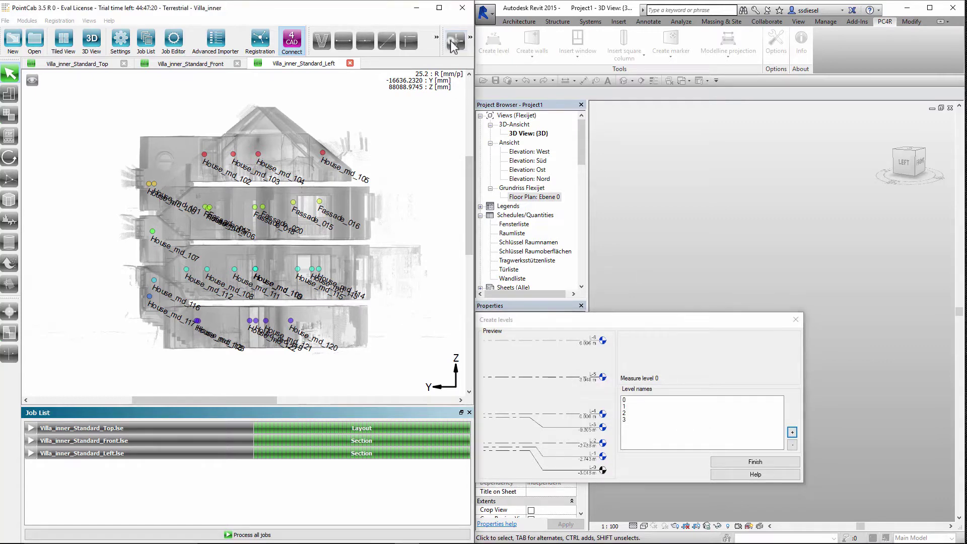
scroll(197, 352, up, 2)
scroll(222, 317, up, 1)
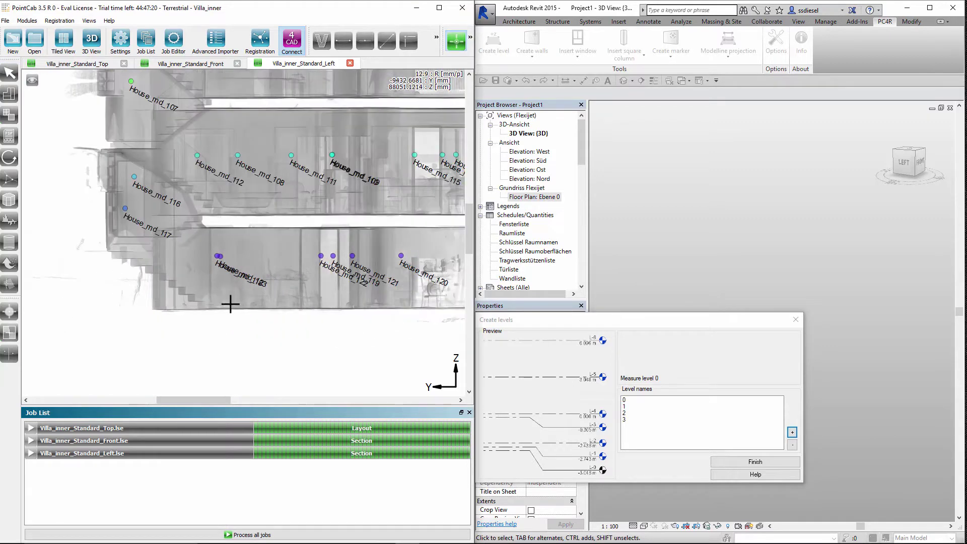
click(232, 308)
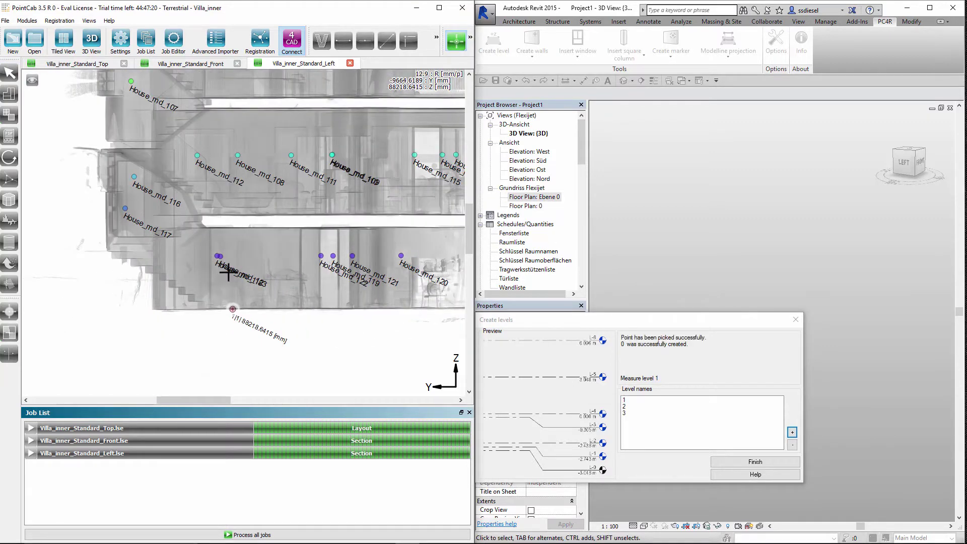
click(241, 214)
middle_drag(238, 108, 237, 307)
click(228, 291)
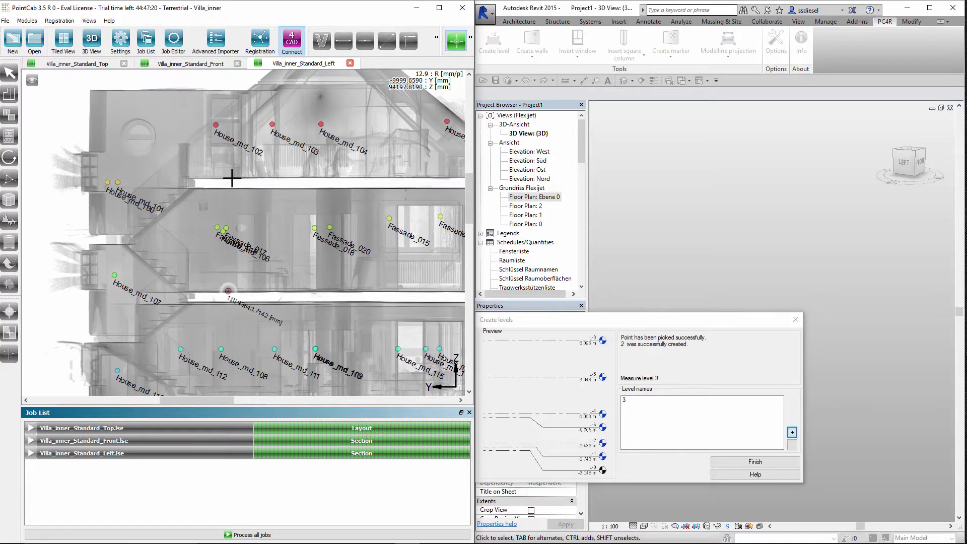
click(230, 177)
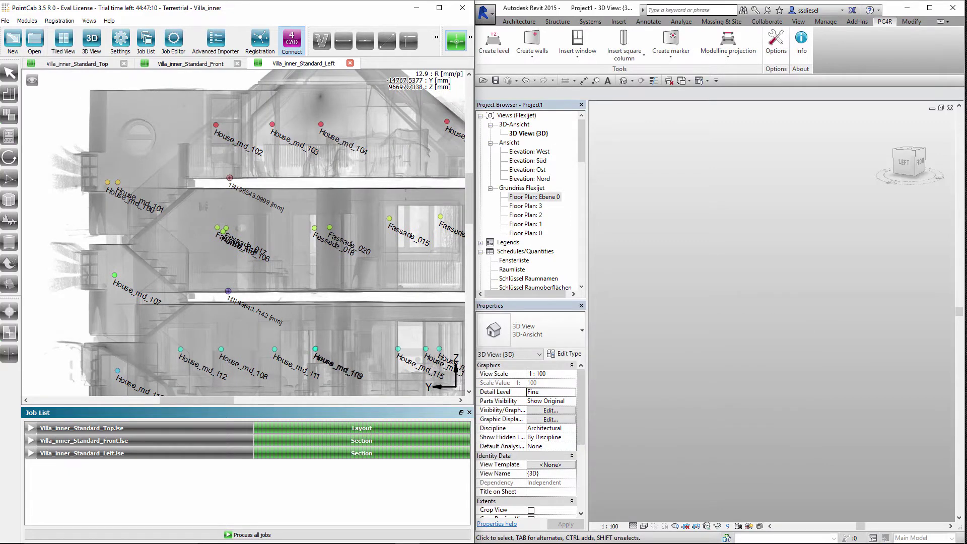
On Floor Plan: 0, start a PC4R model-line projection onto Level 0.
double_click(528, 232)
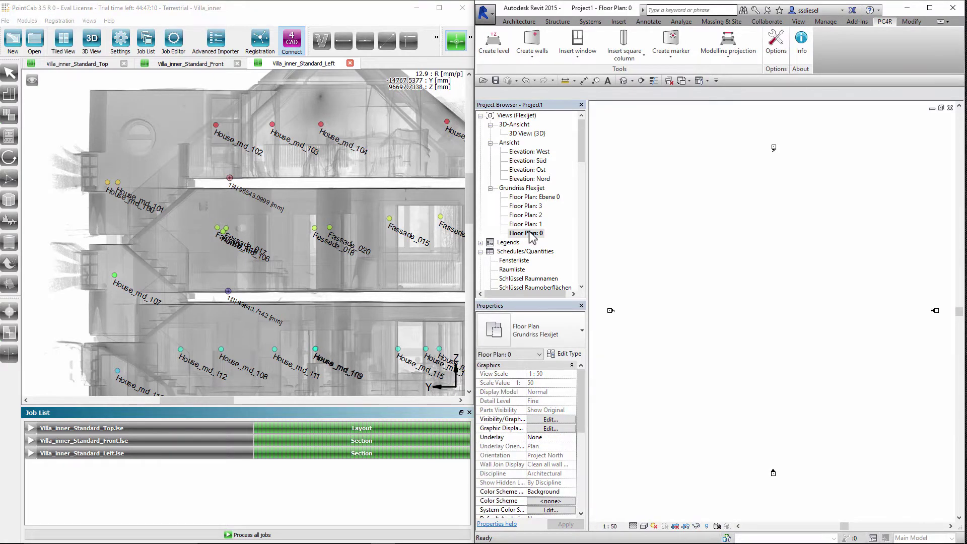
click(728, 44)
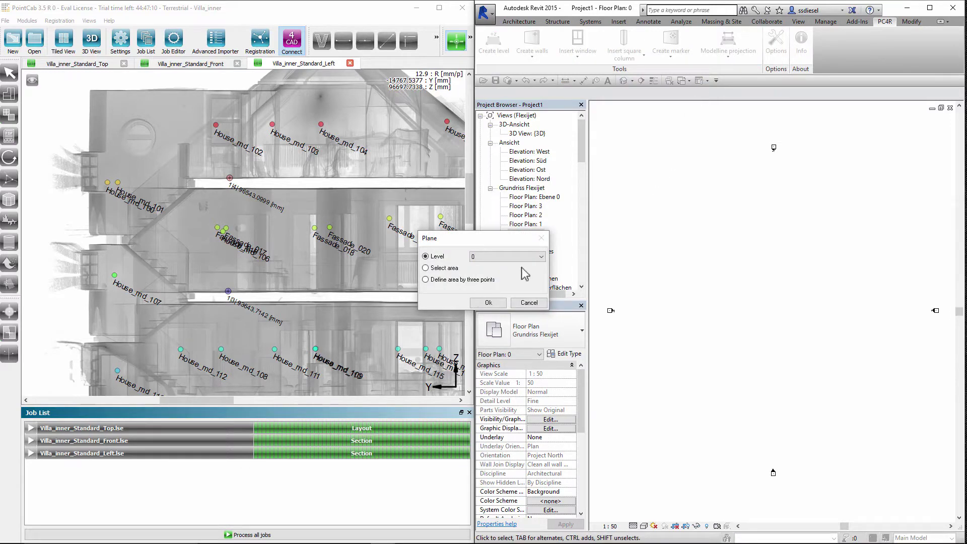
click(495, 302)
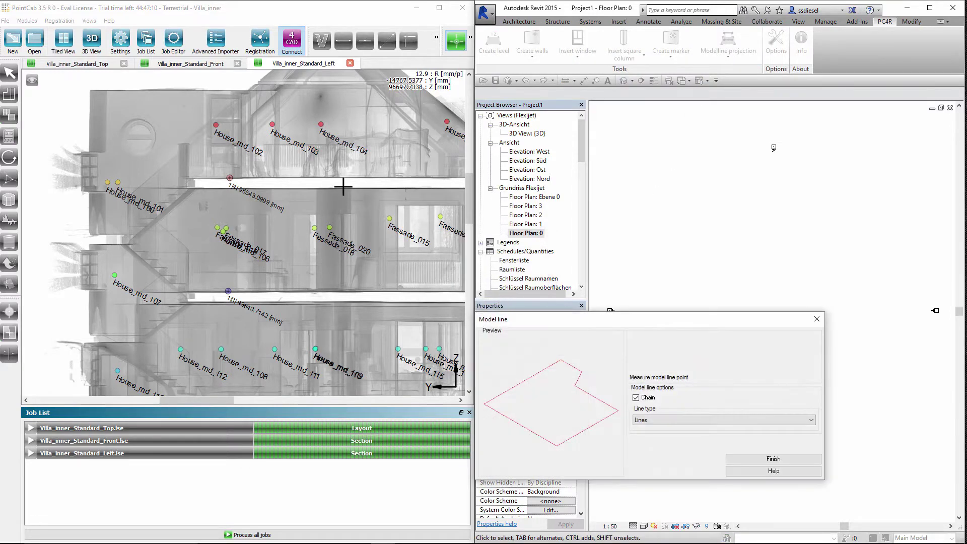
Trace a chained model line along the stair edge from points picked in PointCab's Top view.
click(93, 64)
scroll(222, 177, up, 3)
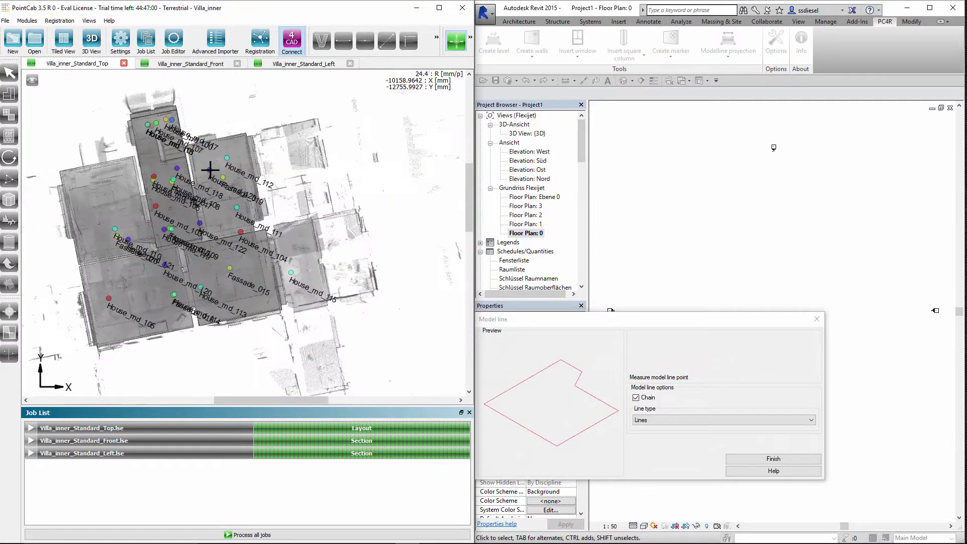
scroll(201, 177, up, 4)
scroll(143, 179, up, 4)
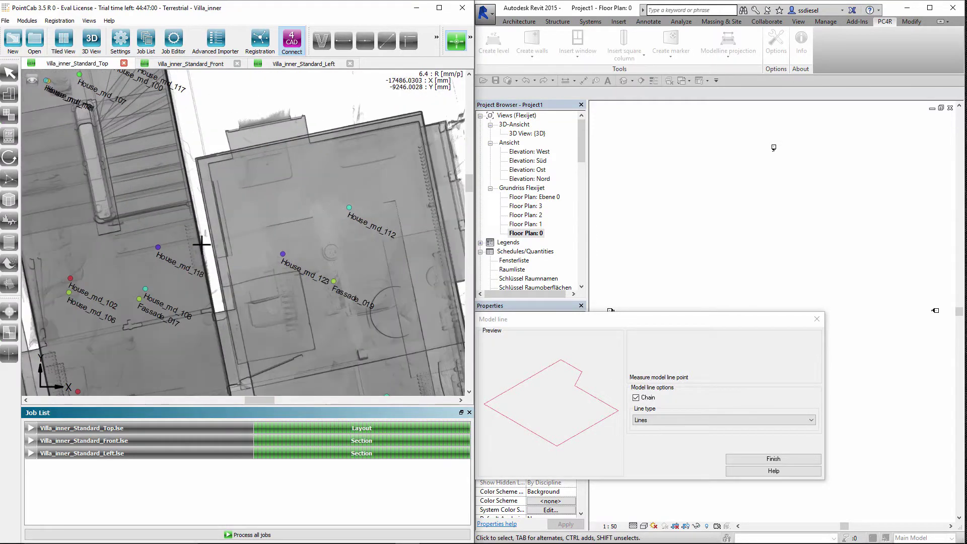
scroll(202, 244, up, 2)
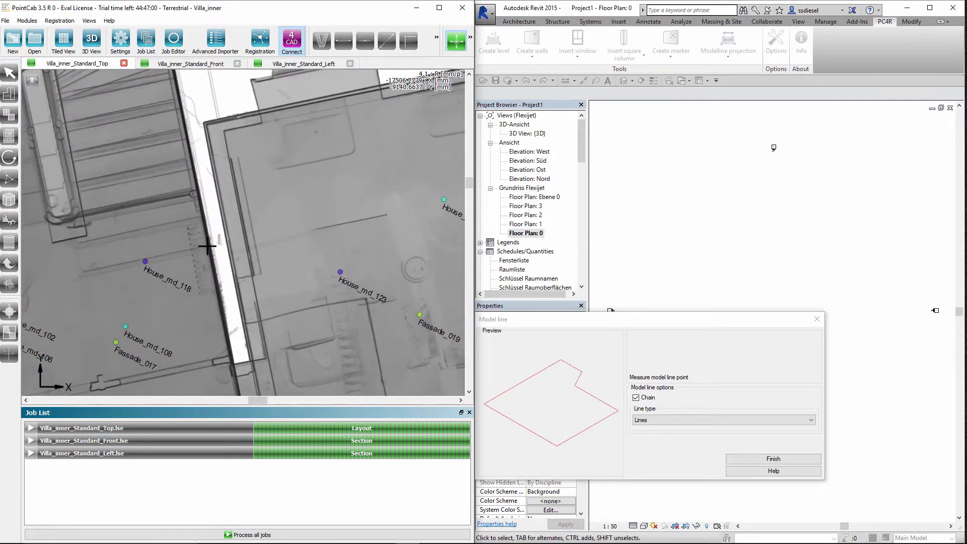
click(208, 246)
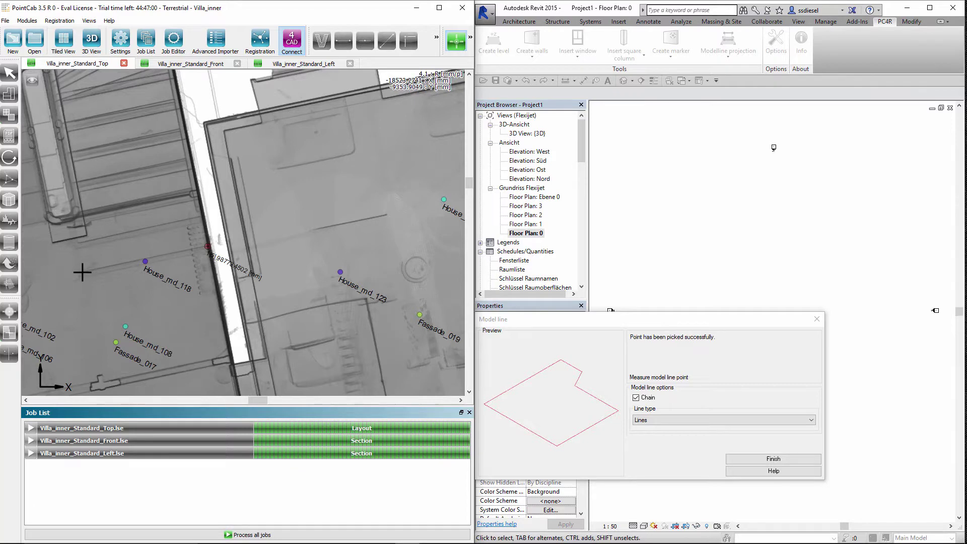
click(82, 272)
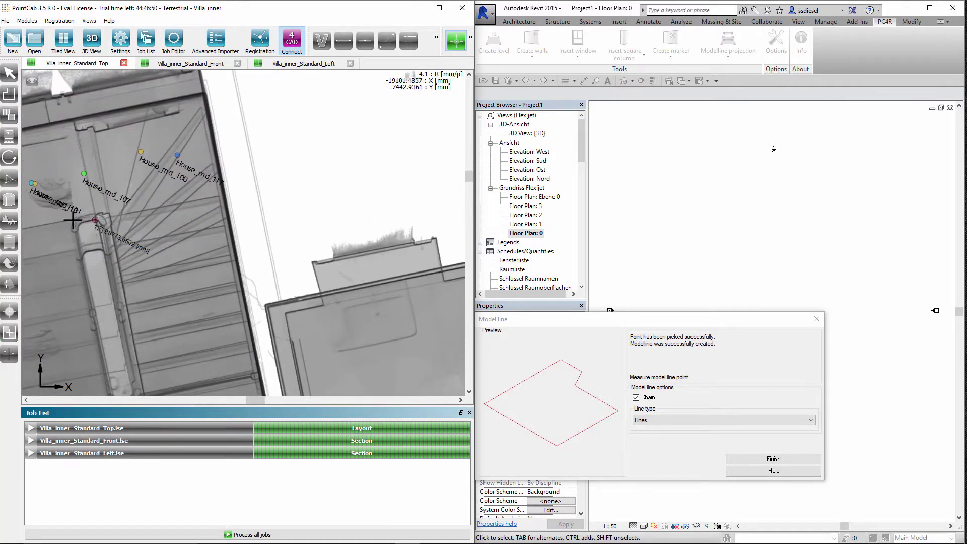
middle_drag(104, 259, 130, 98)
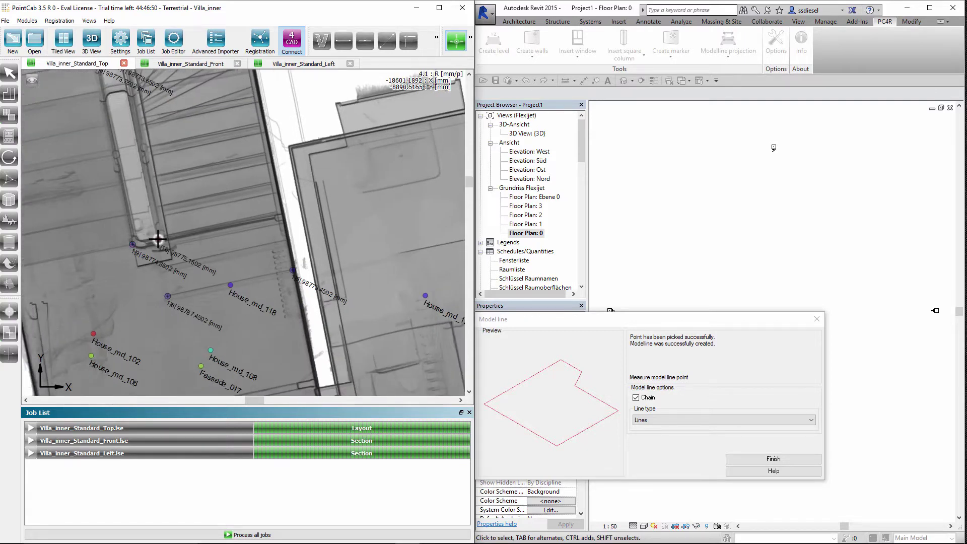
click(157, 238)
Finish the traced model line and bring it to the centre of the plan.
click(817, 320)
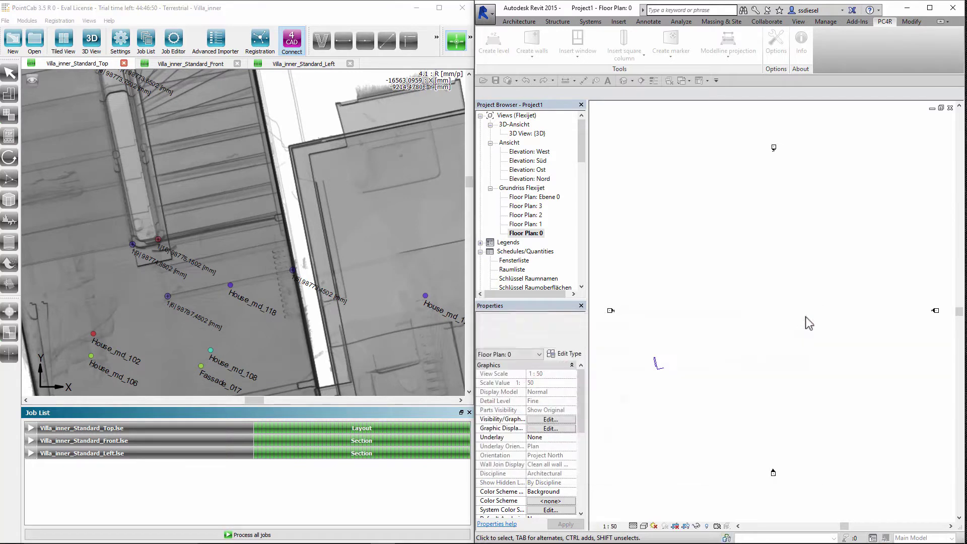
middle_drag(640, 386, 687, 375)
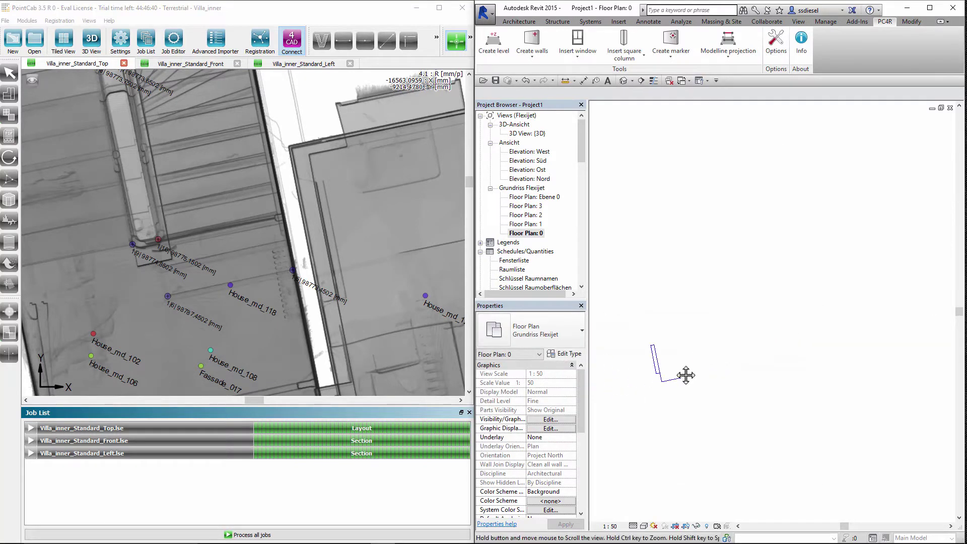
scroll(714, 377, up, 3)
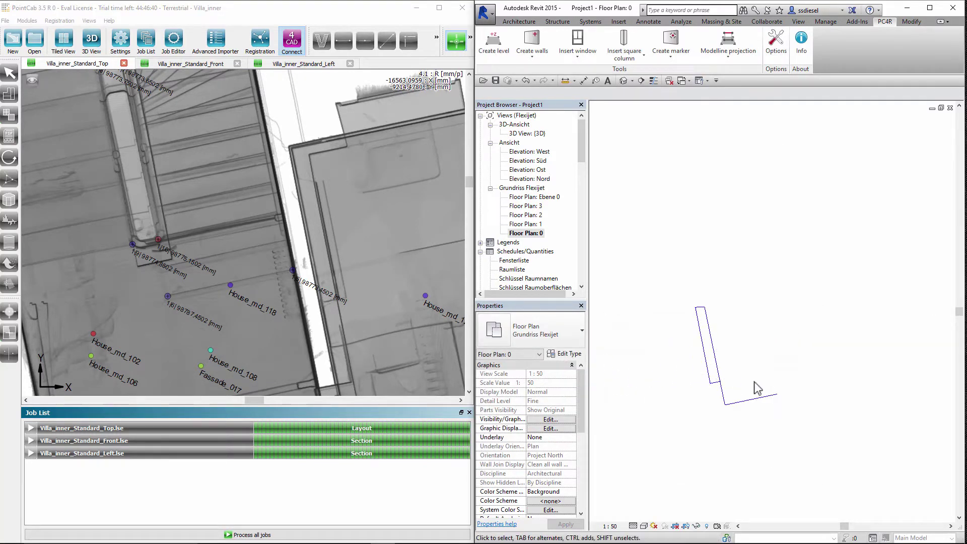
Add a 1,04 aligned dimension from the slanted traced line to the lower line end.
click(648, 21)
click(524, 46)
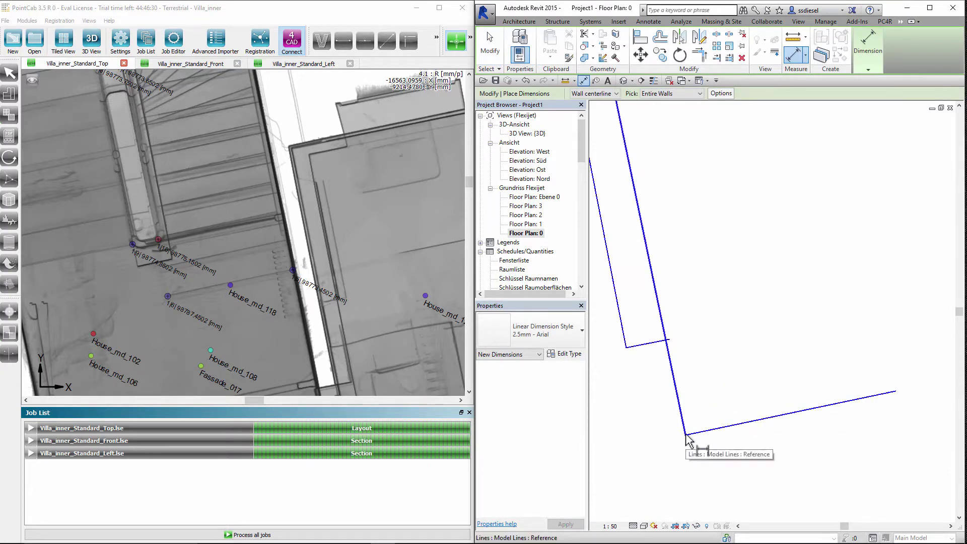
click(688, 442)
scroll(688, 442, up, 2)
click(897, 391)
click(889, 371)
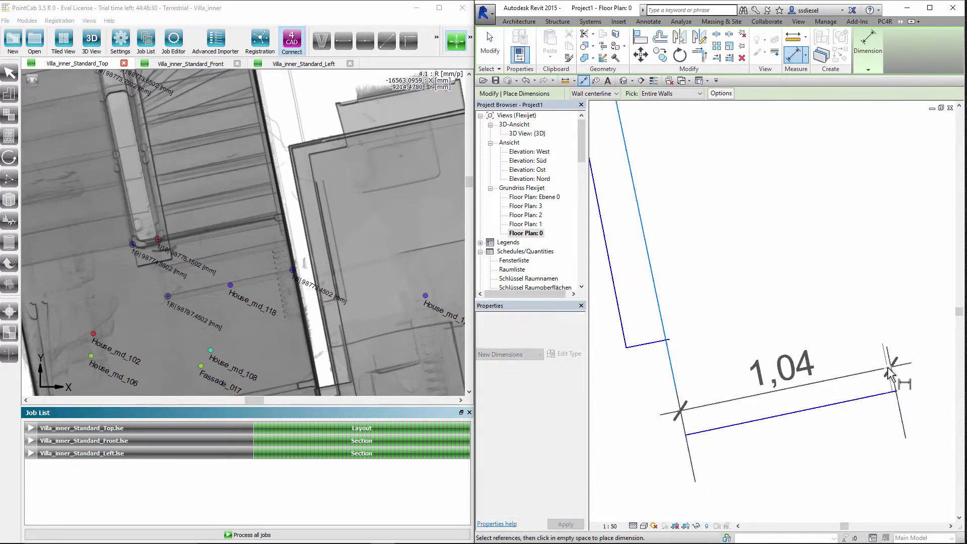
scroll(792, 344, down, 3)
key(Escape)
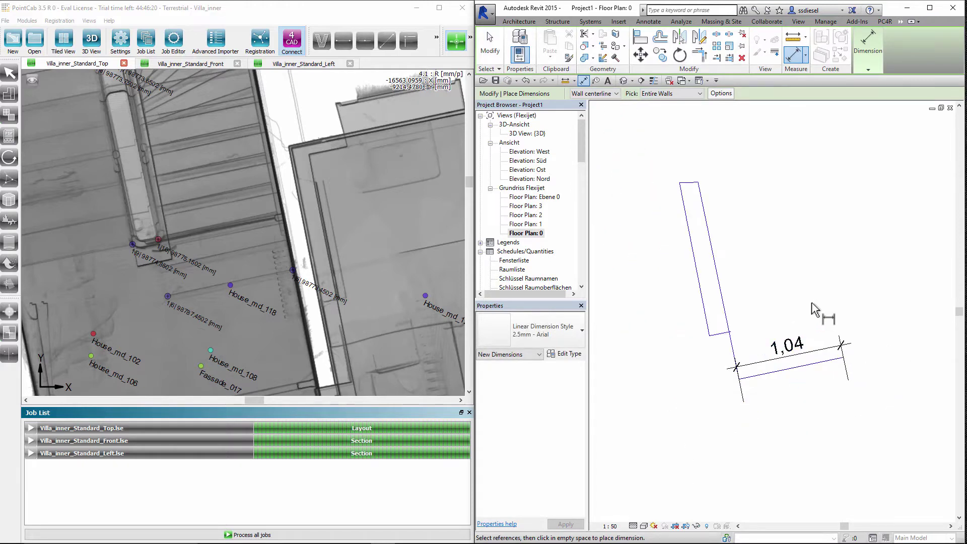
key(Escape)
click(520, 22)
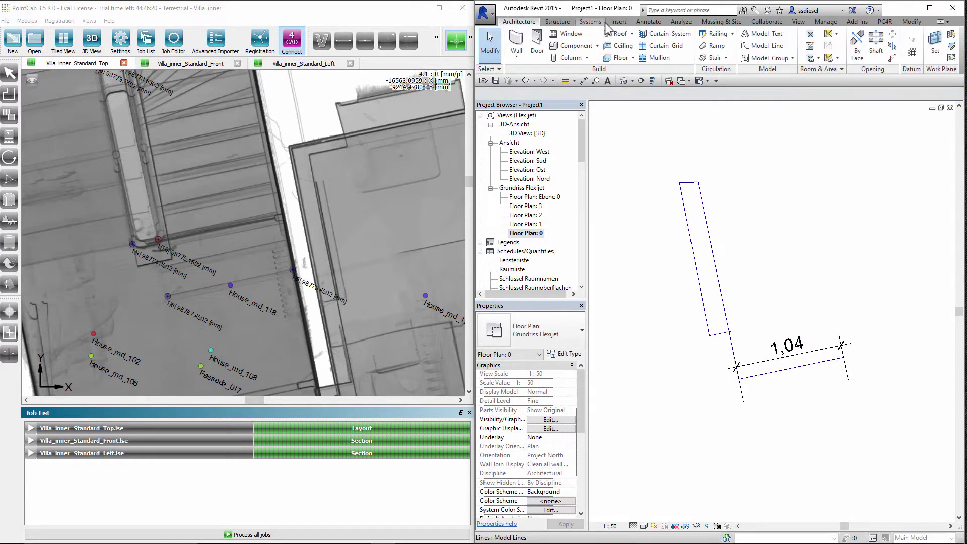
Start a stair with location line Run: Left and run width 1.04.
click(716, 62)
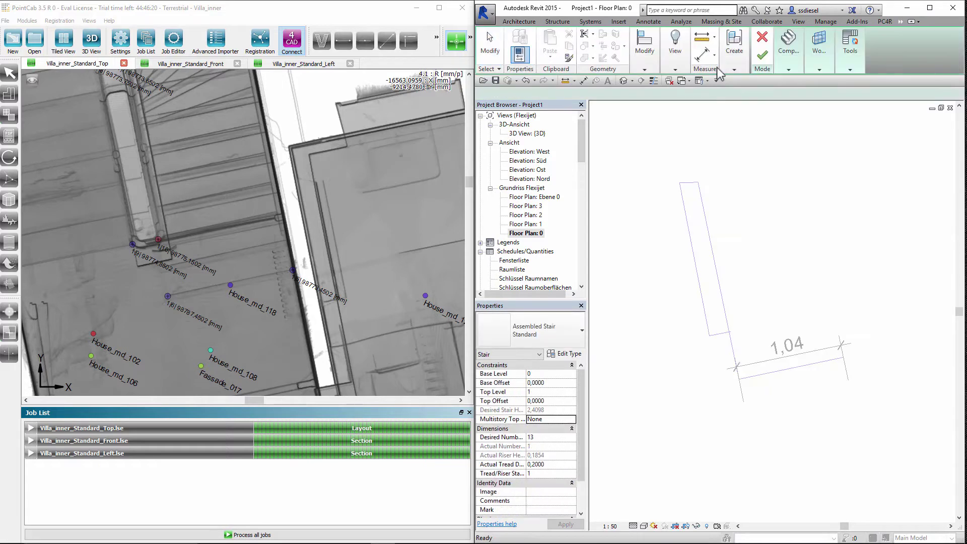
click(579, 94)
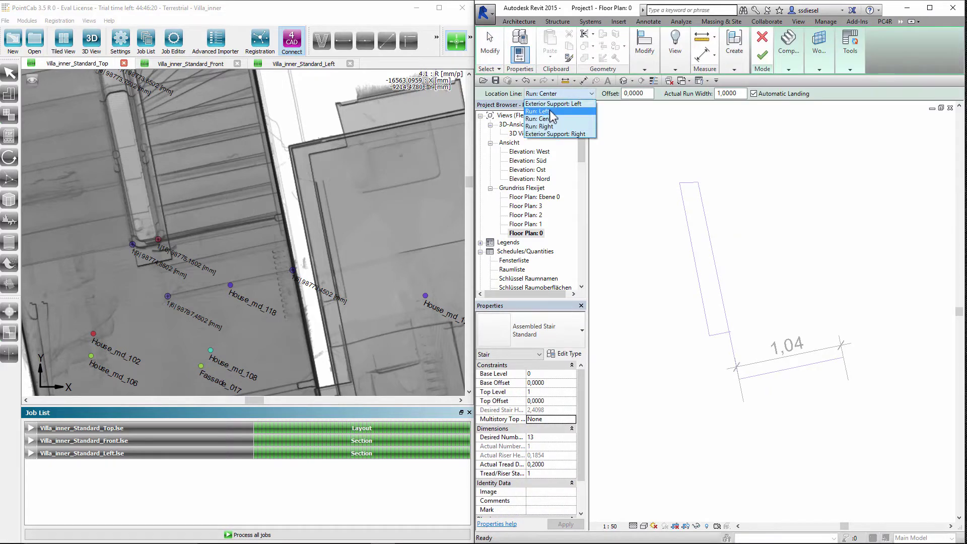
click(553, 112)
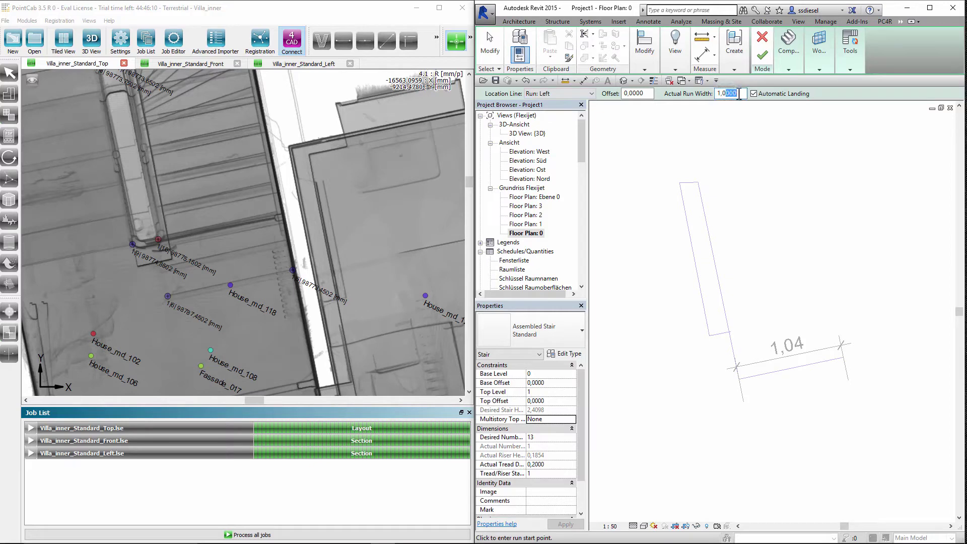
key(Return)
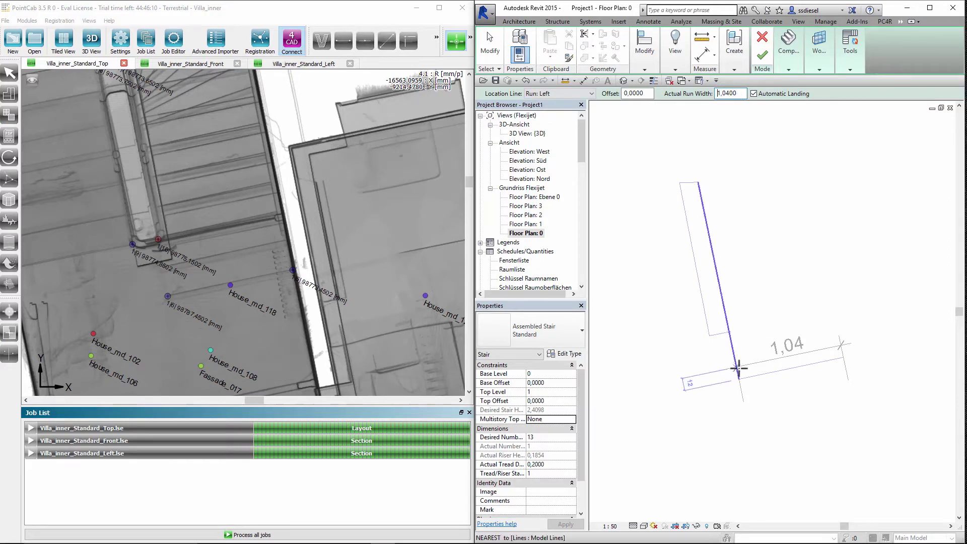
scroll(737, 363, up, 3)
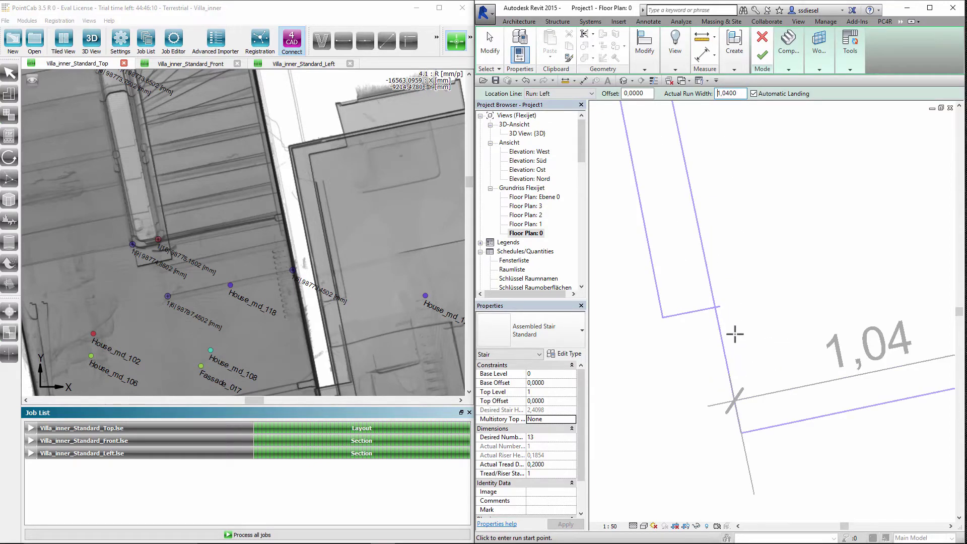
Draw an 11-riser run along the traced line plus a return run, totalling 13 risers.
click(742, 436)
scroll(800, 353, down, 2)
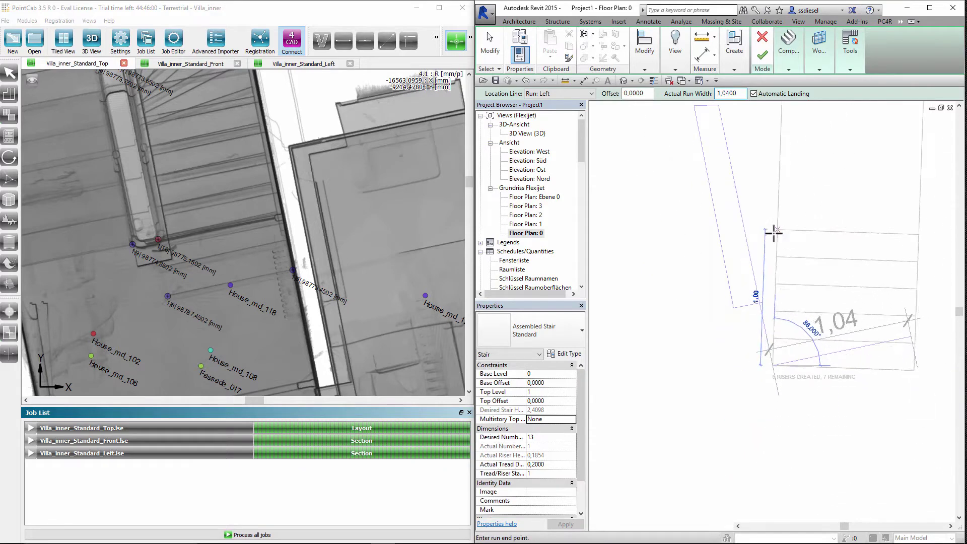
scroll(716, 259, up, 2)
click(682, 216)
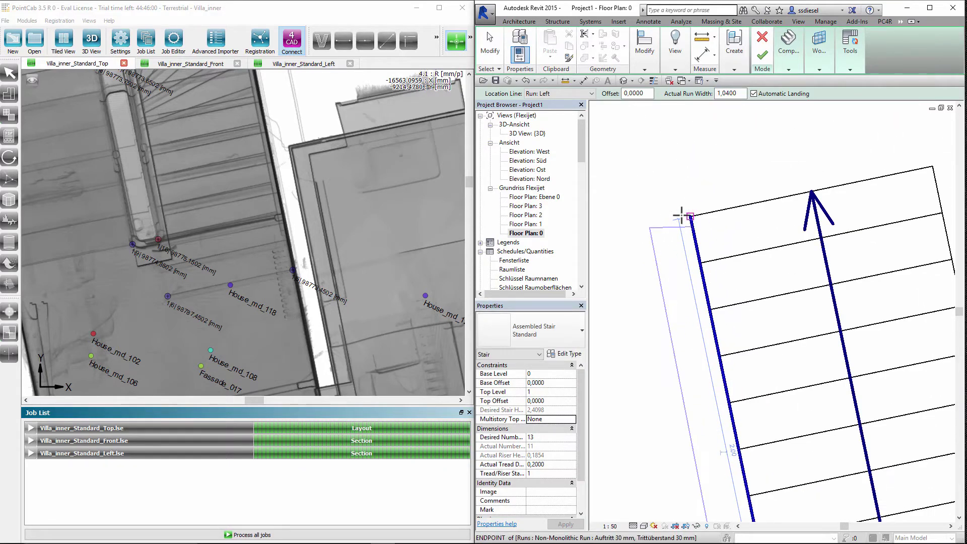
click(650, 227)
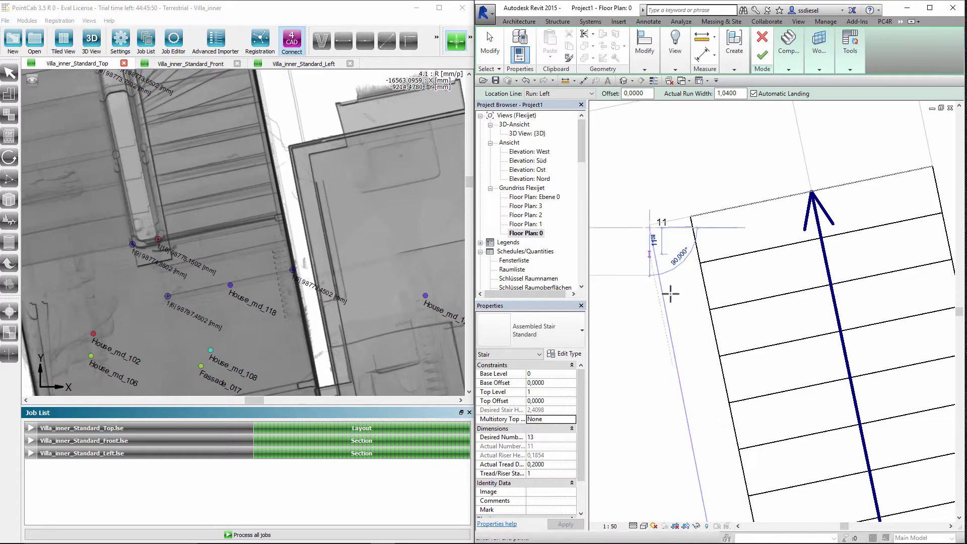
middle_drag(701, 445, 702, 339)
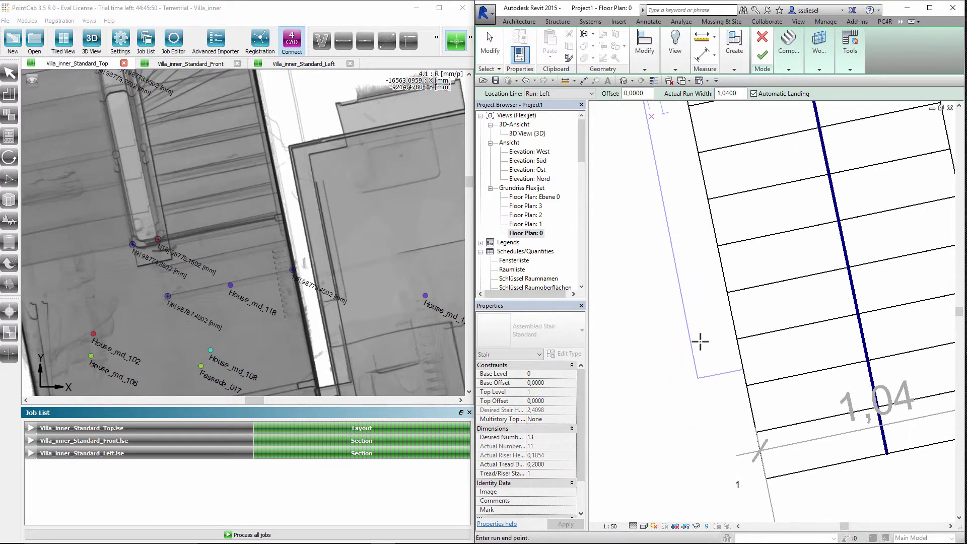
click(697, 376)
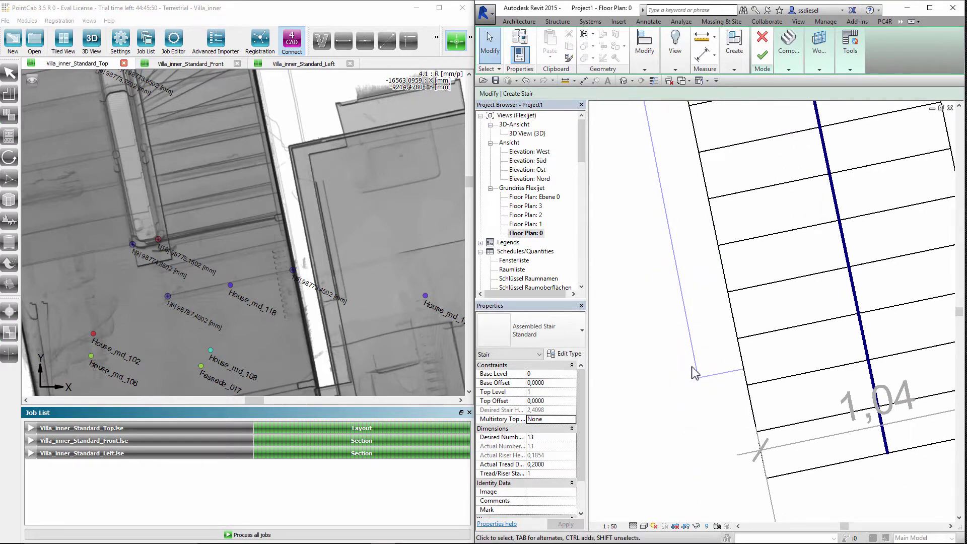
scroll(696, 358, down, 5)
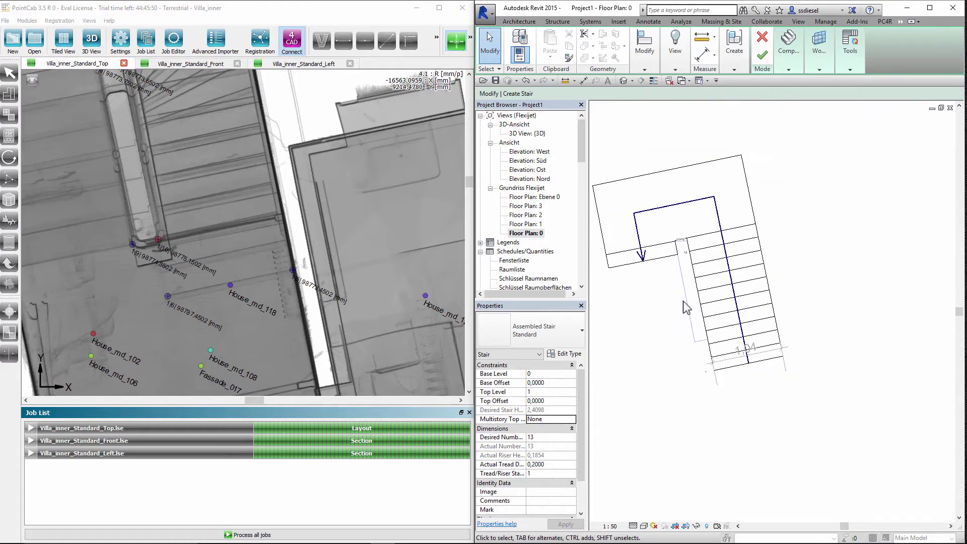
Stretch the short return run into a full flight beside the first, reaching 20 risers.
click(669, 257)
scroll(671, 257, up, 3)
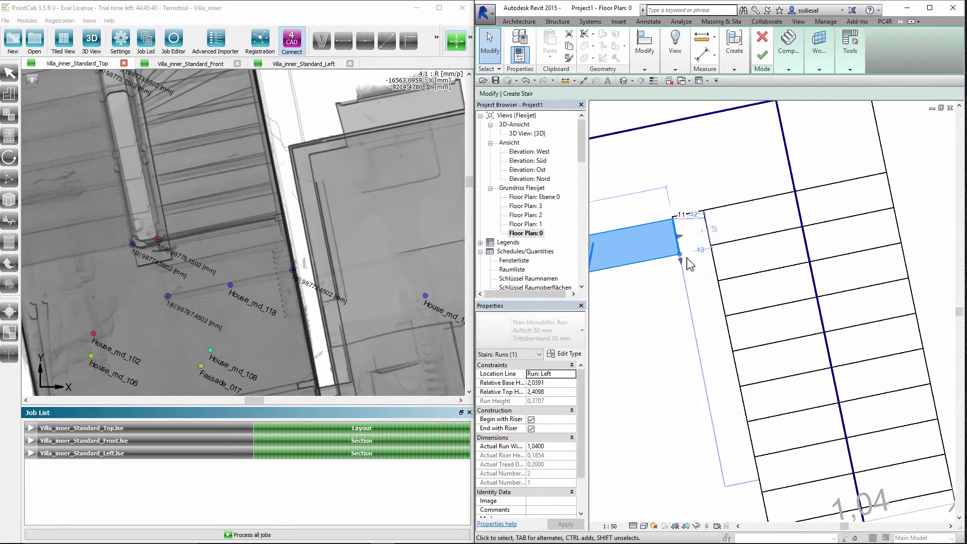
scroll(675, 257, up, 2)
key(l)
key(i)
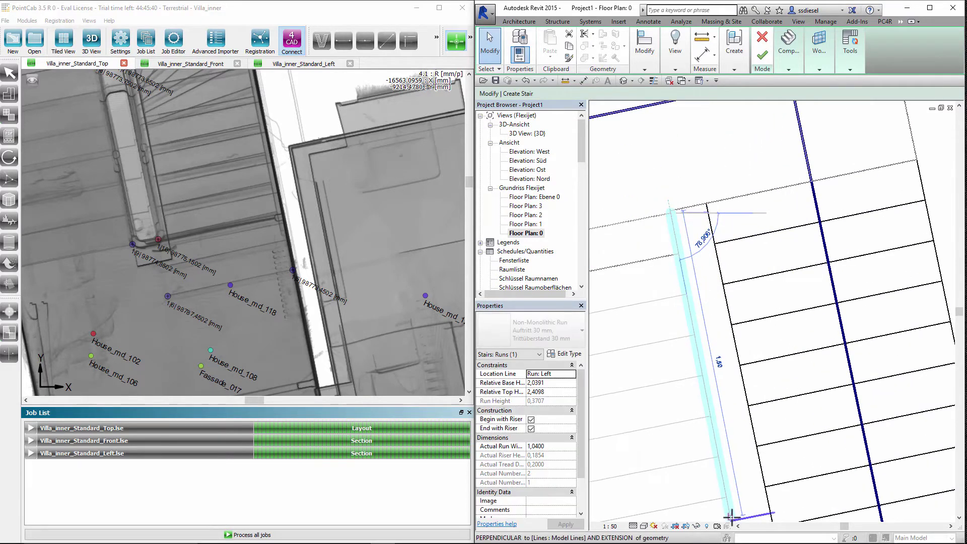
key(Escape)
scroll(744, 492, down, 2)
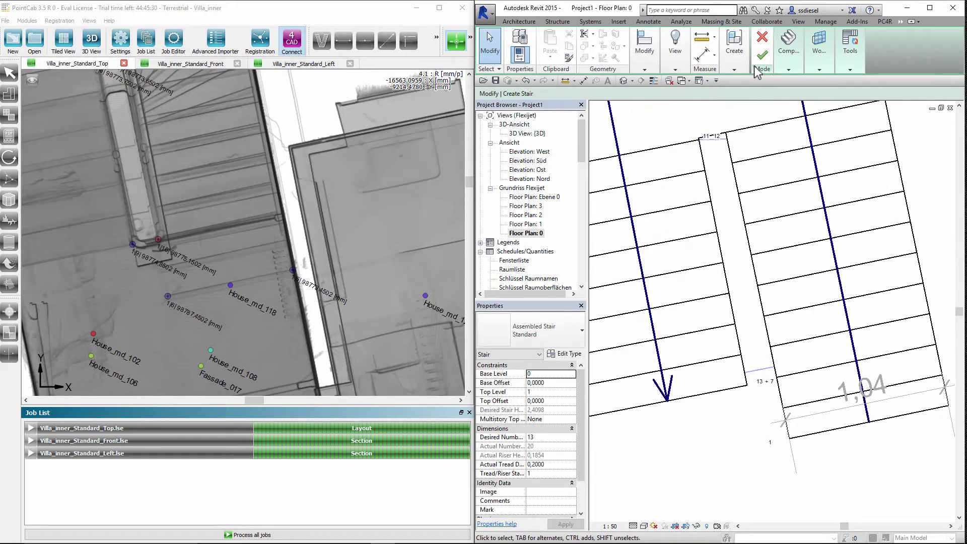
click(787, 68)
click(816, 84)
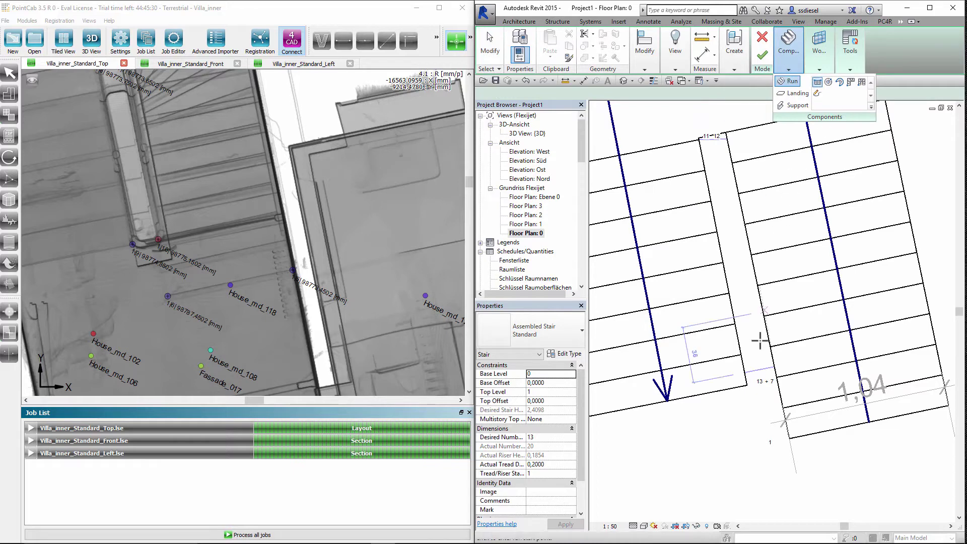
Add an upward run and a downward run between the parallel flights, reaching 38 risers.
click(766, 378)
click(727, 129)
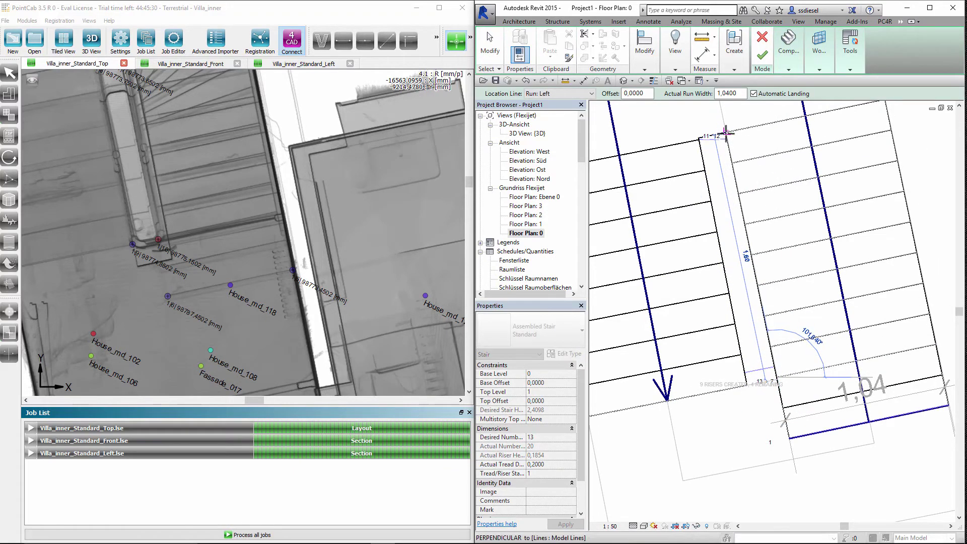
key(Escape)
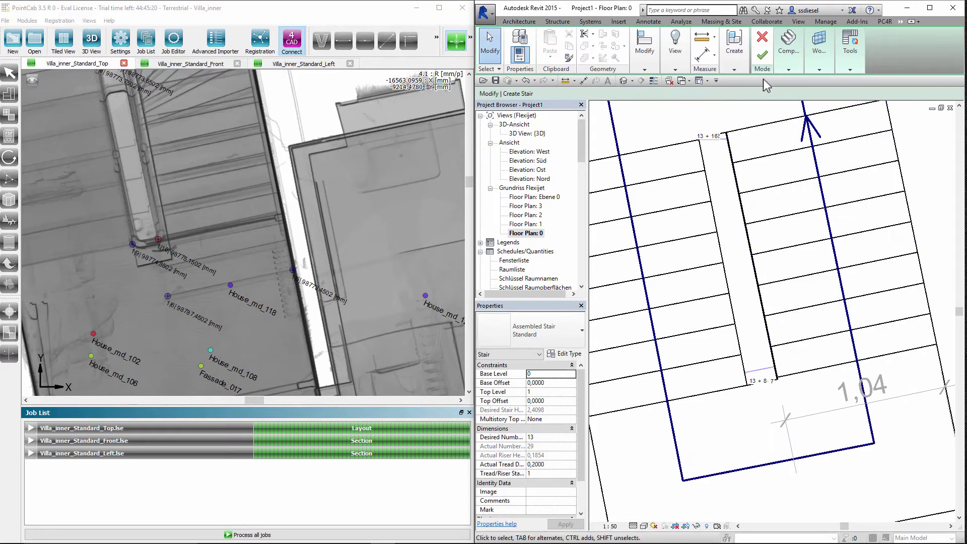
click(789, 69)
click(818, 82)
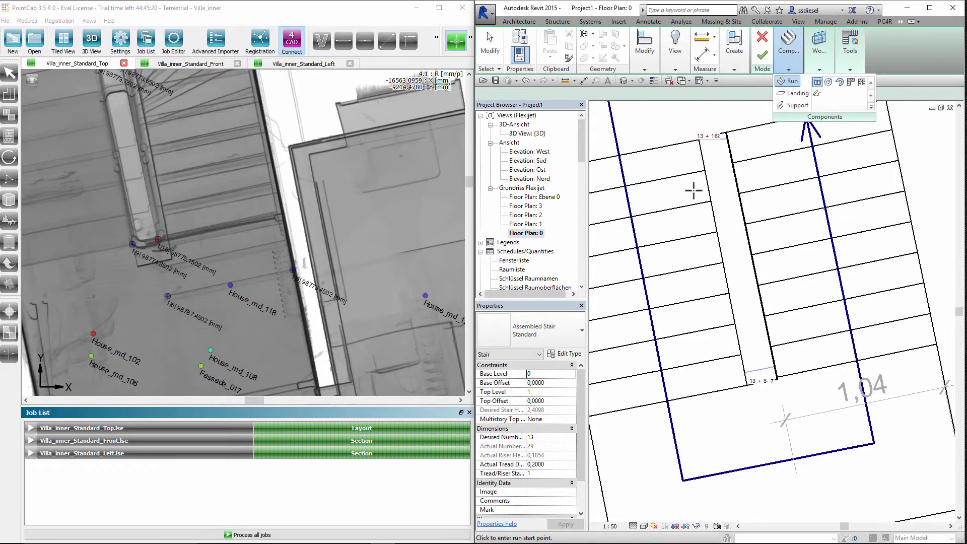
scroll(690, 190, down, 3)
scroll(697, 163, up, 3)
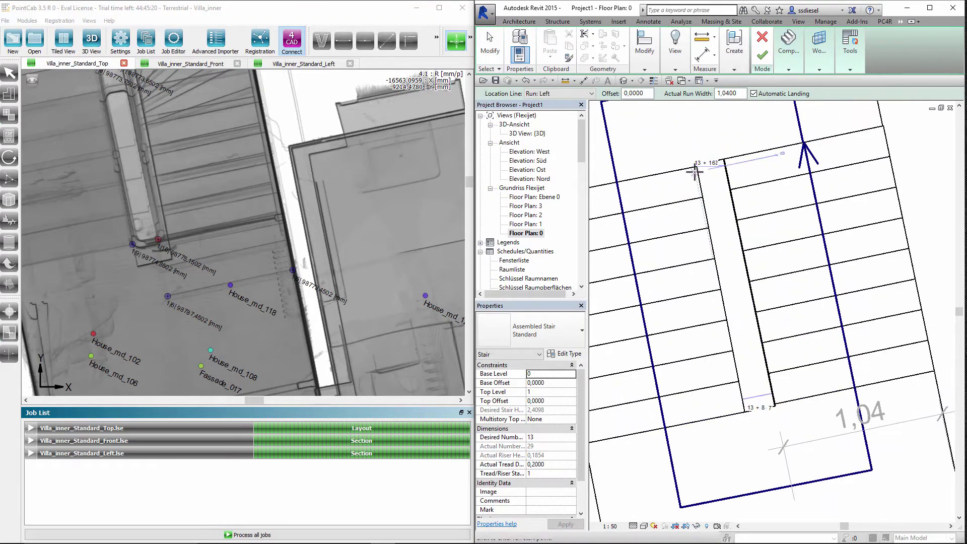
click(697, 162)
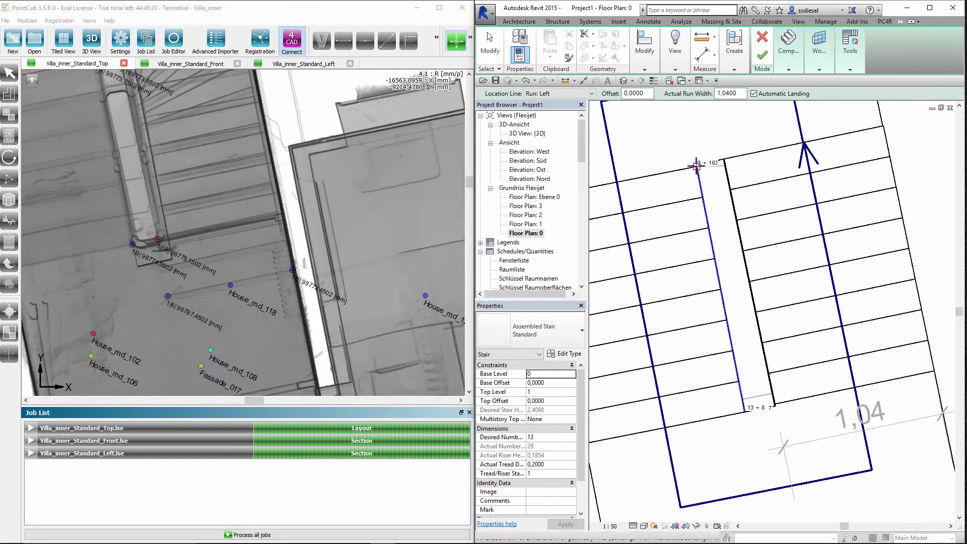
click(745, 412)
key(Escape)
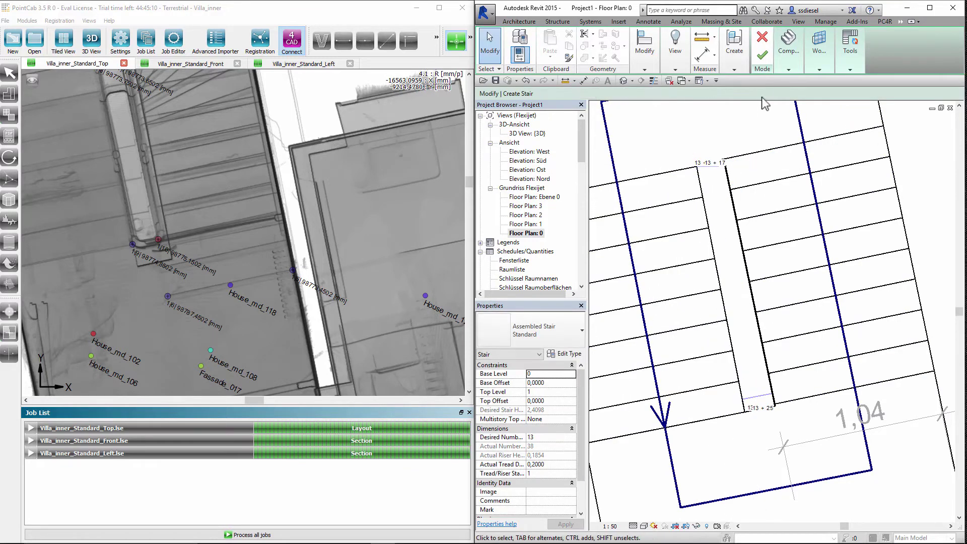
Set the stair's Top Level to 3 for 42 risers and dismiss the landing depth warning.
click(572, 392)
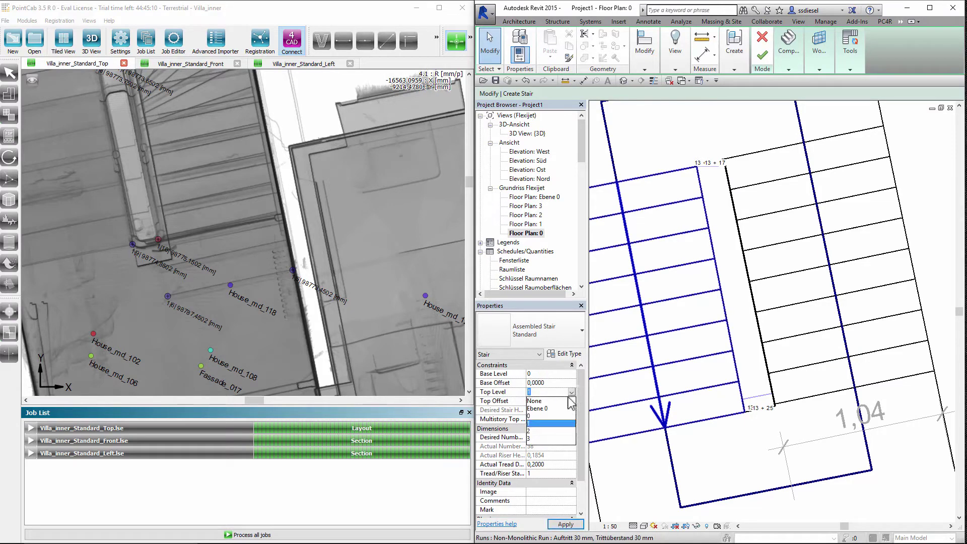
click(531, 439)
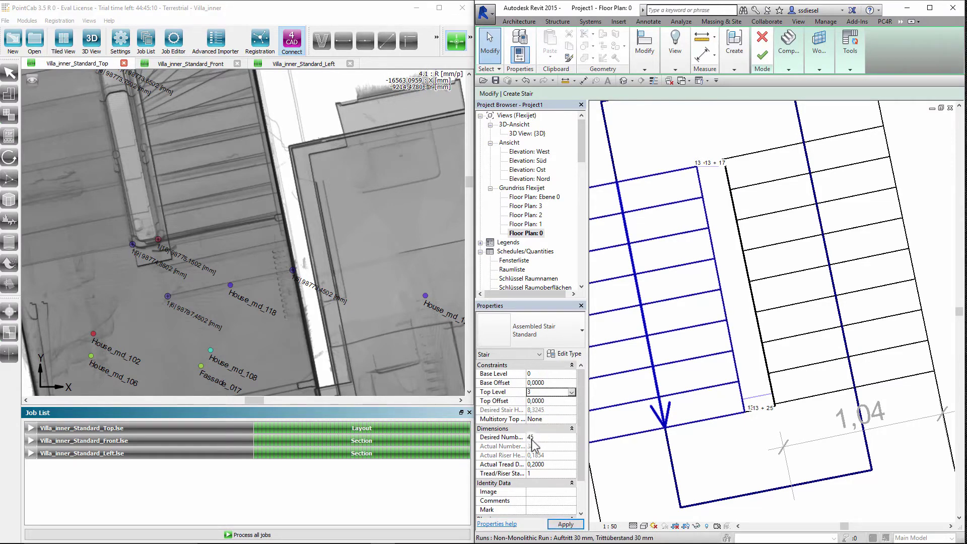
click(565, 525)
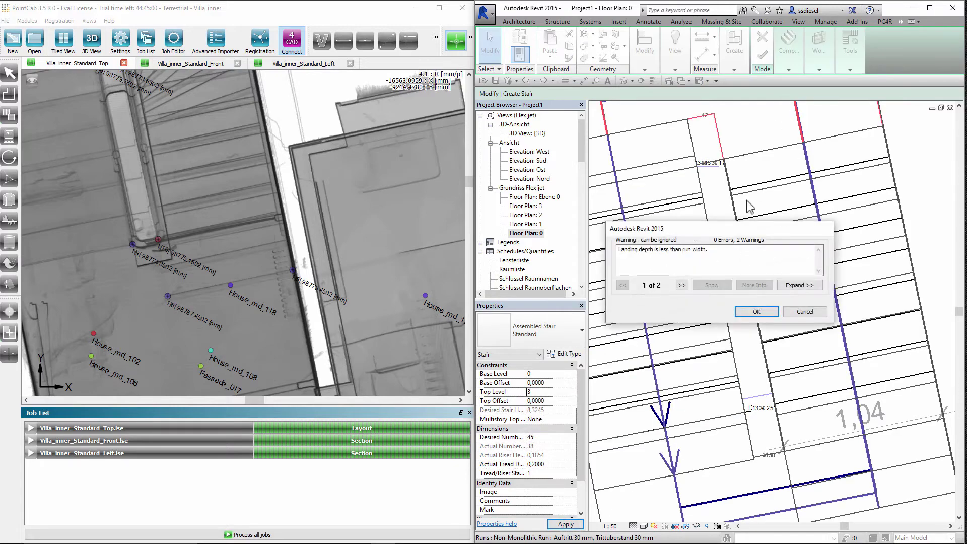
click(747, 317)
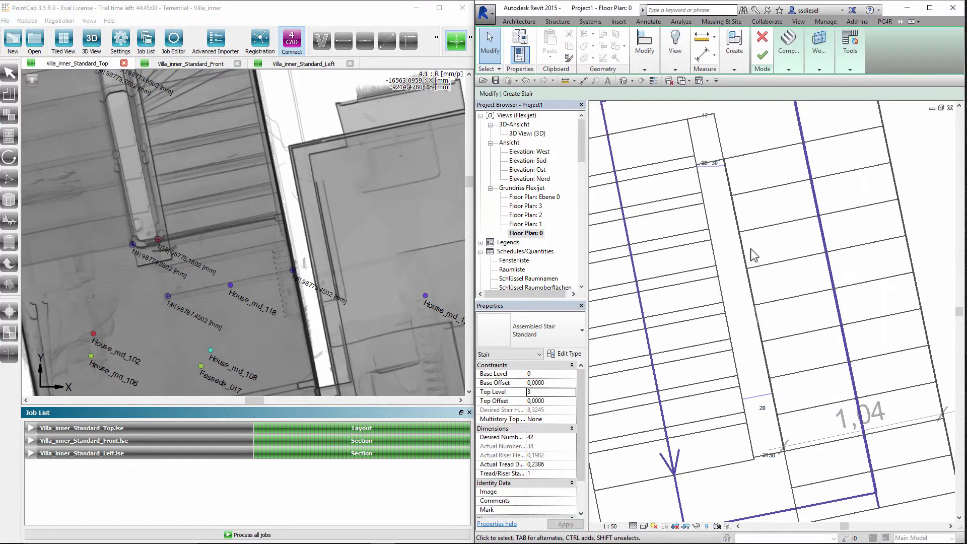
Finish the stair and orbit it in 3D, comparing with PointCab's Left section.
click(763, 59)
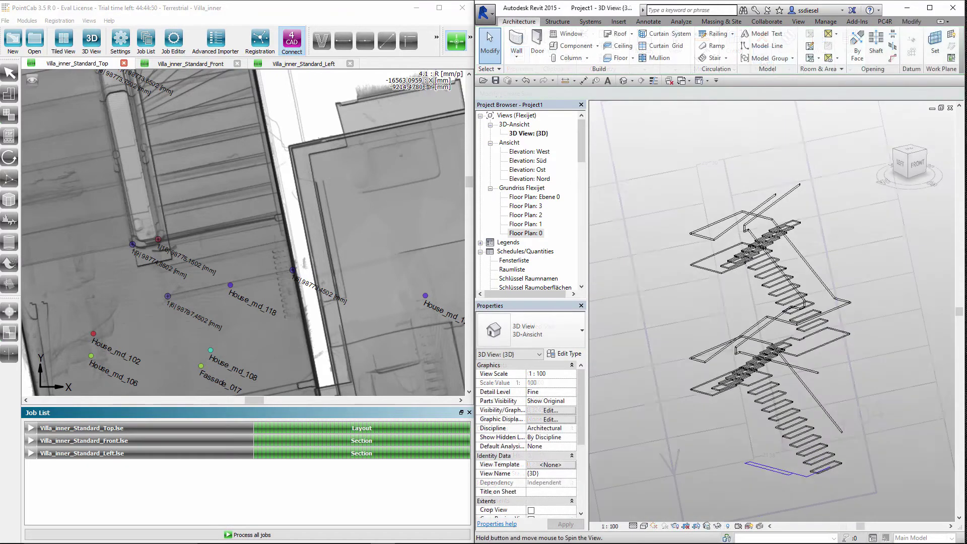
shift+middle_drag(771, 302, 741, 302)
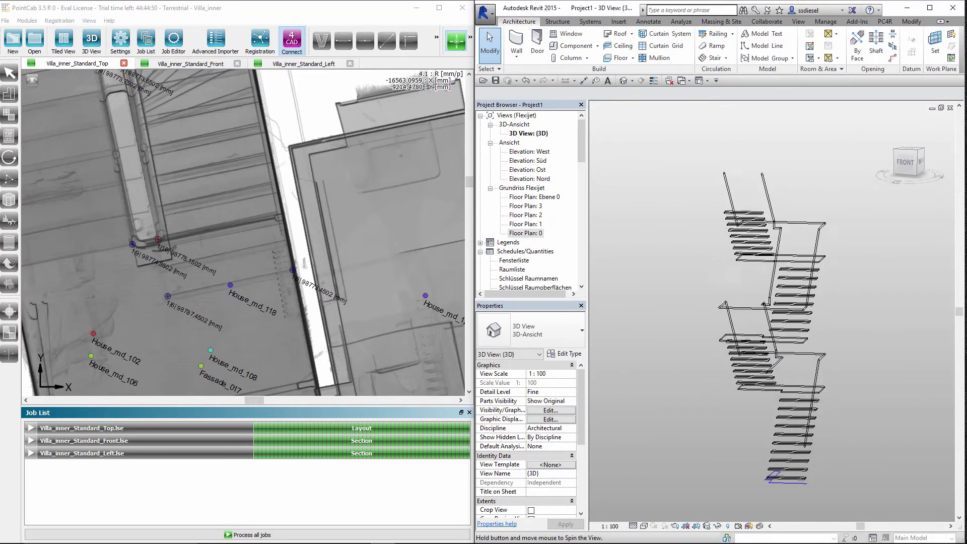
click(304, 64)
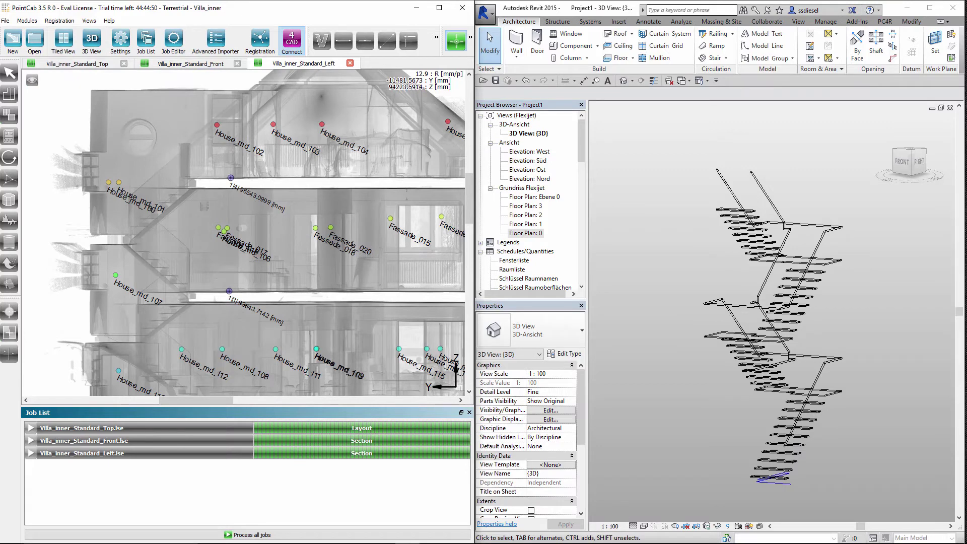
scroll(233, 117, down, 3)
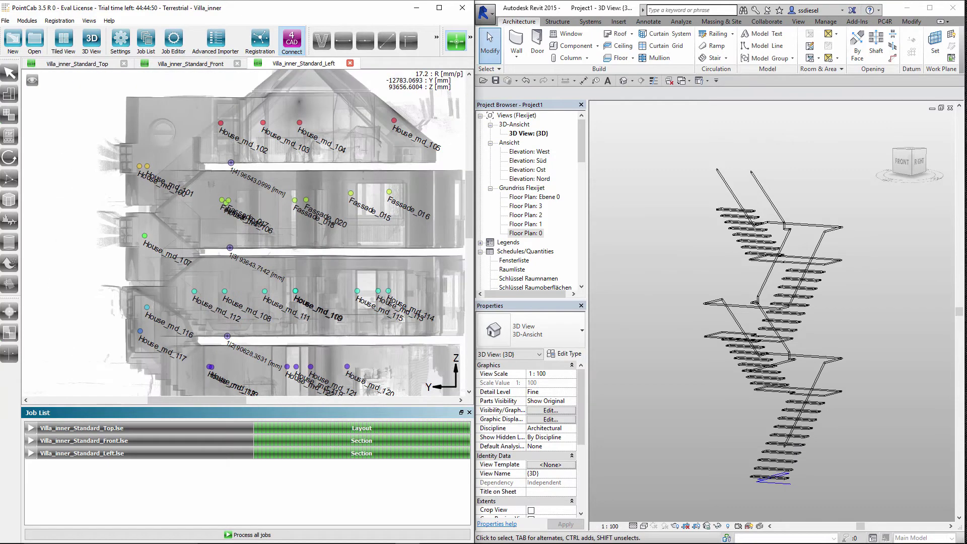
shift+middle_drag(786, 302, 746, 302)
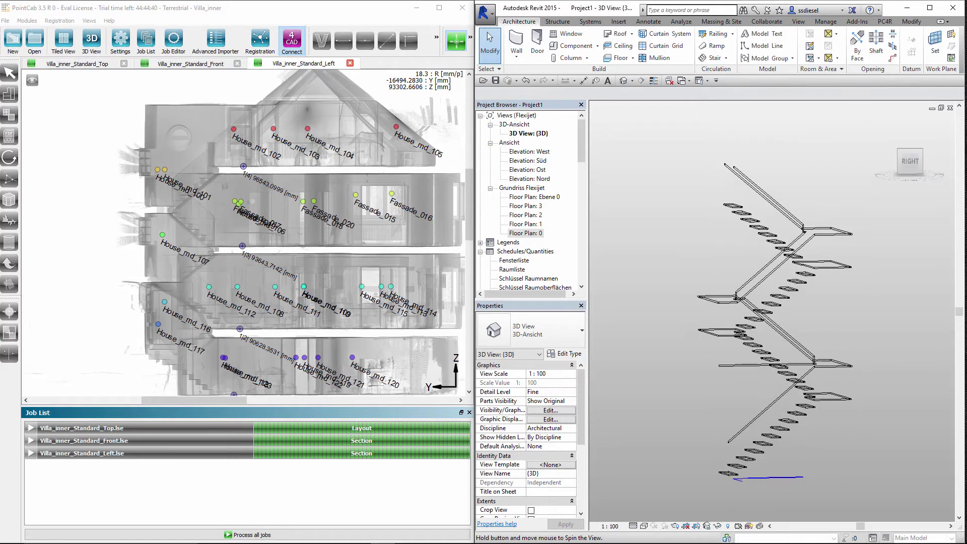